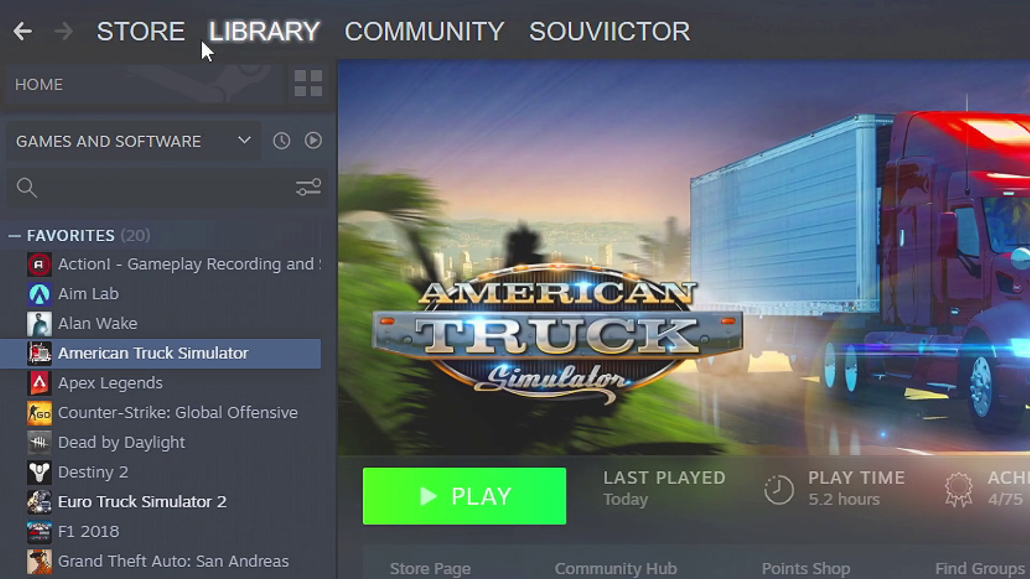
- Bring up the American Truck Simulator game page in the Steam Library
mouse_move(285, 30)
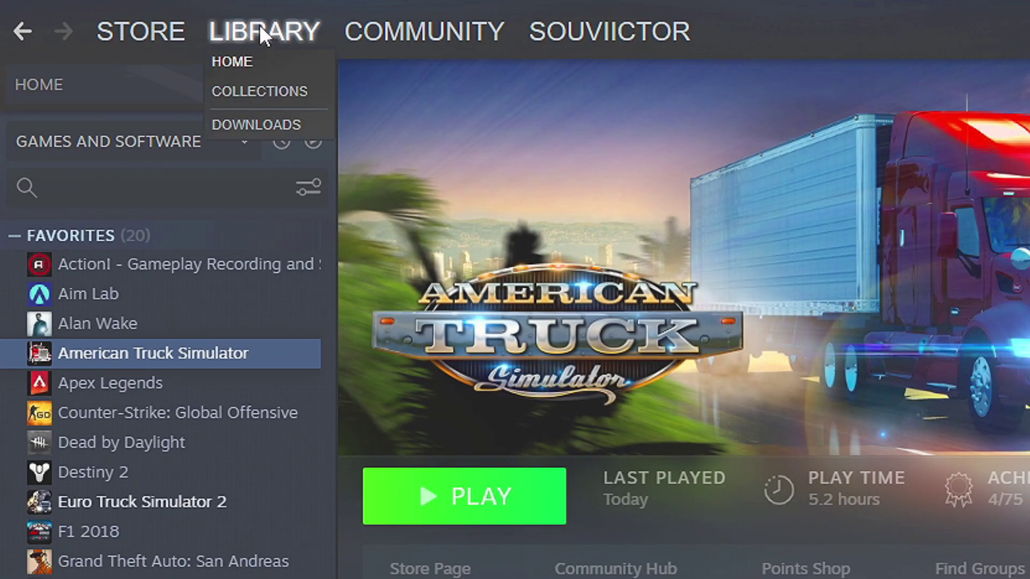
- Open the Properties for American Truck Simulator from its Steam library entry
right_click(258, 350)
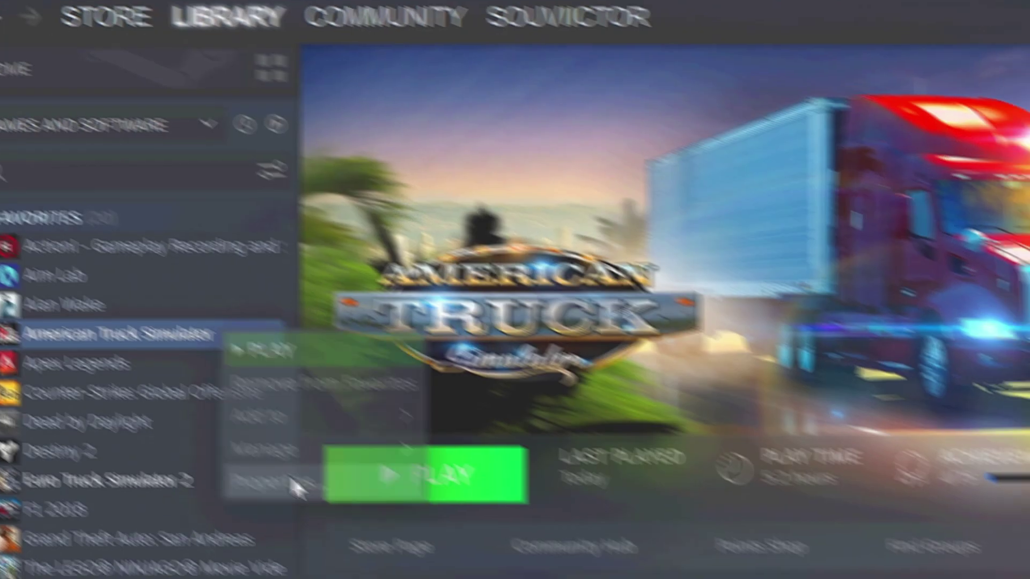
click(320, 502)
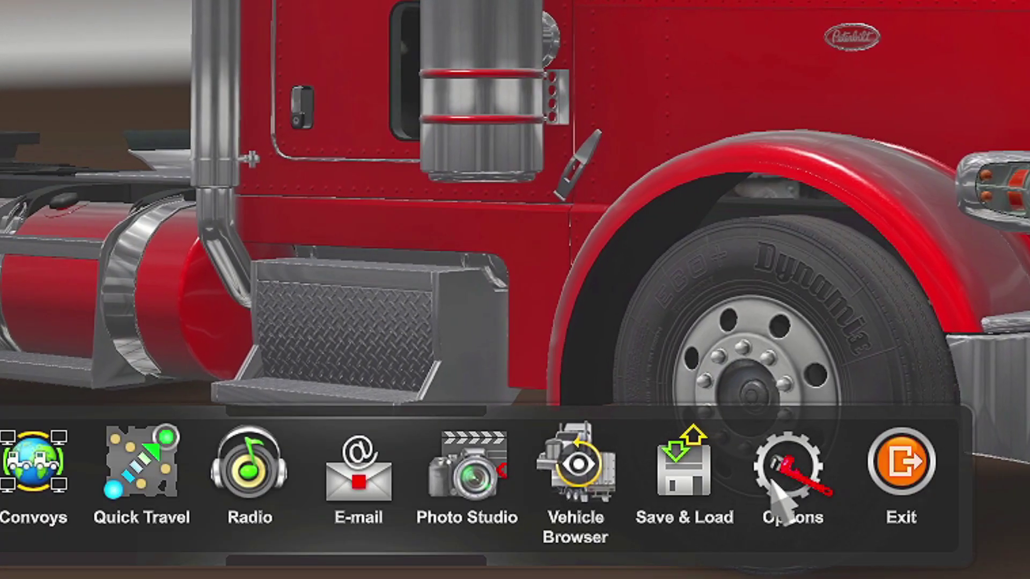
- Set the overall graphics quality to Low and keep the new settings
click(670, 507)
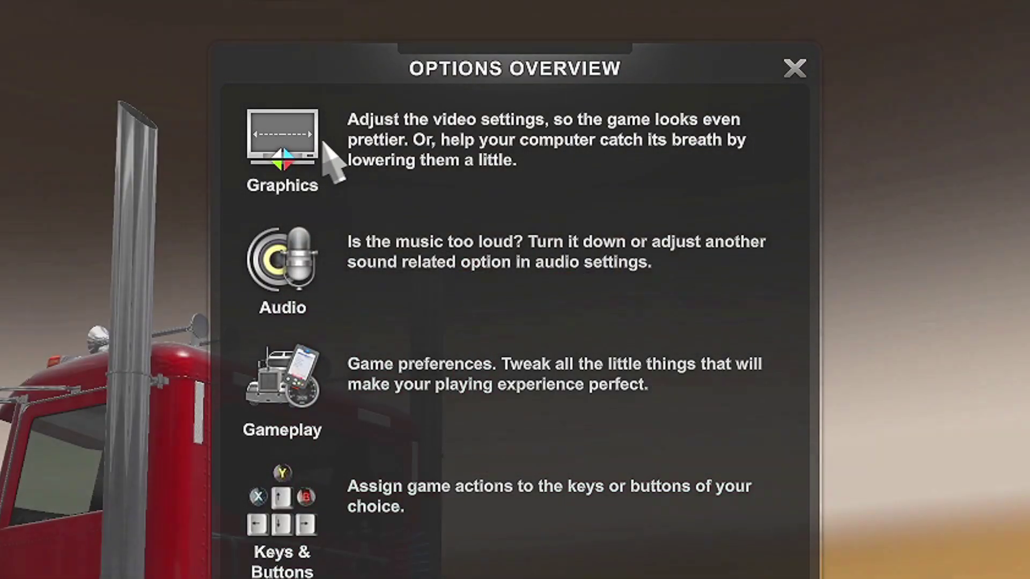
click(325, 157)
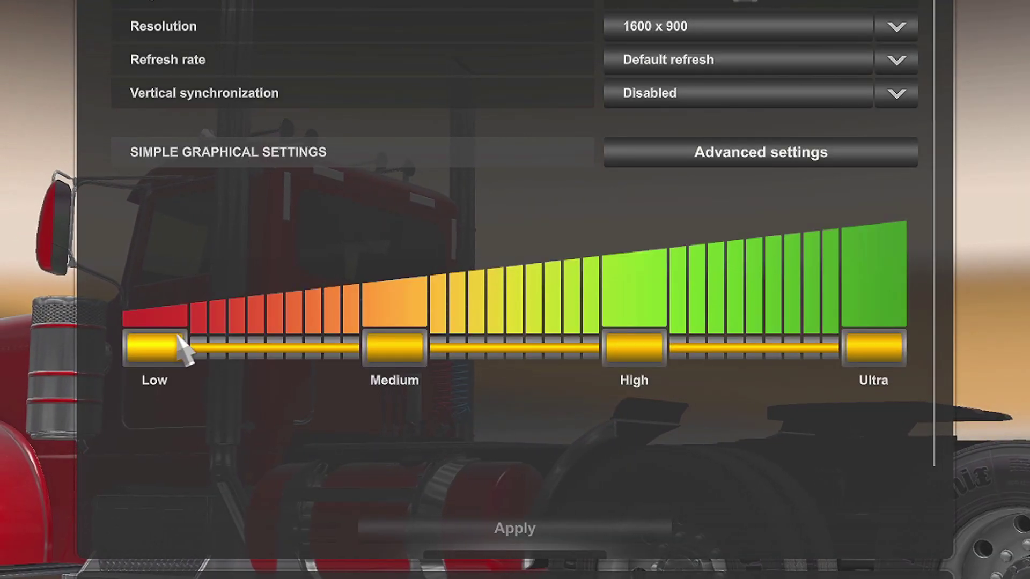
click(170, 360)
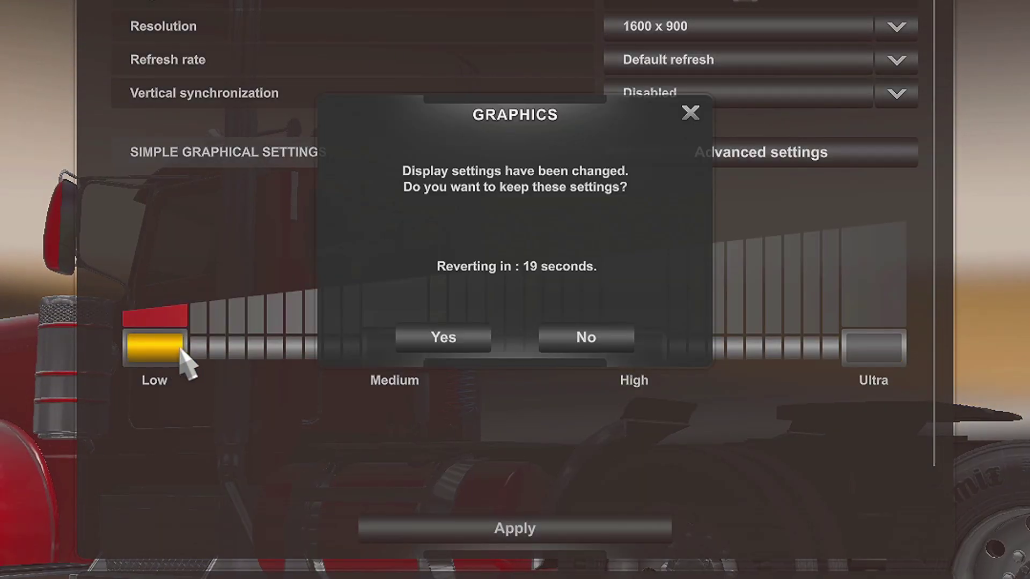
click(442, 339)
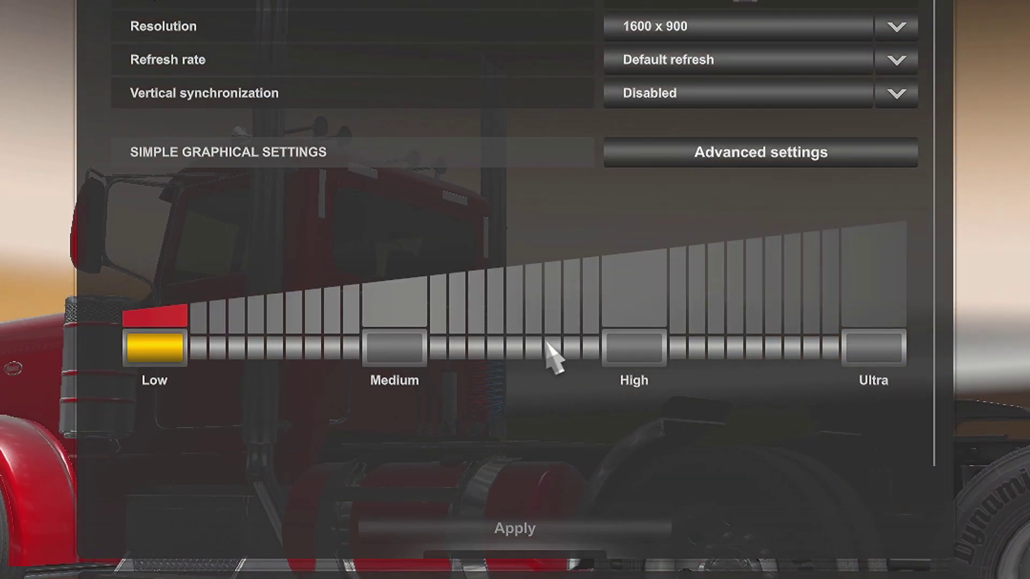
- Set render scaling to 25% in advanced graphics, then apply and keep it
click(692, 153)
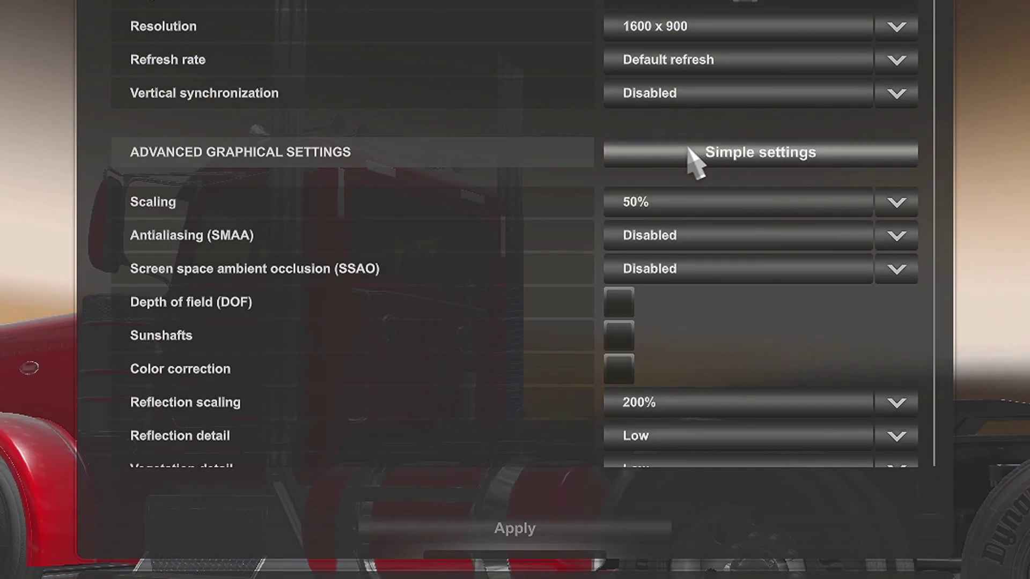
click(641, 207)
click(641, 233)
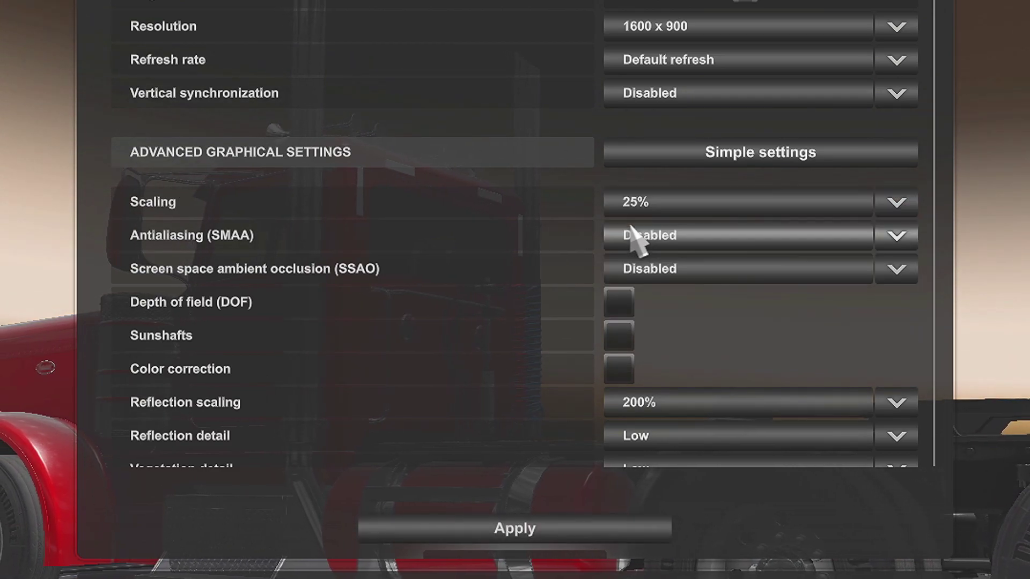
click(524, 531)
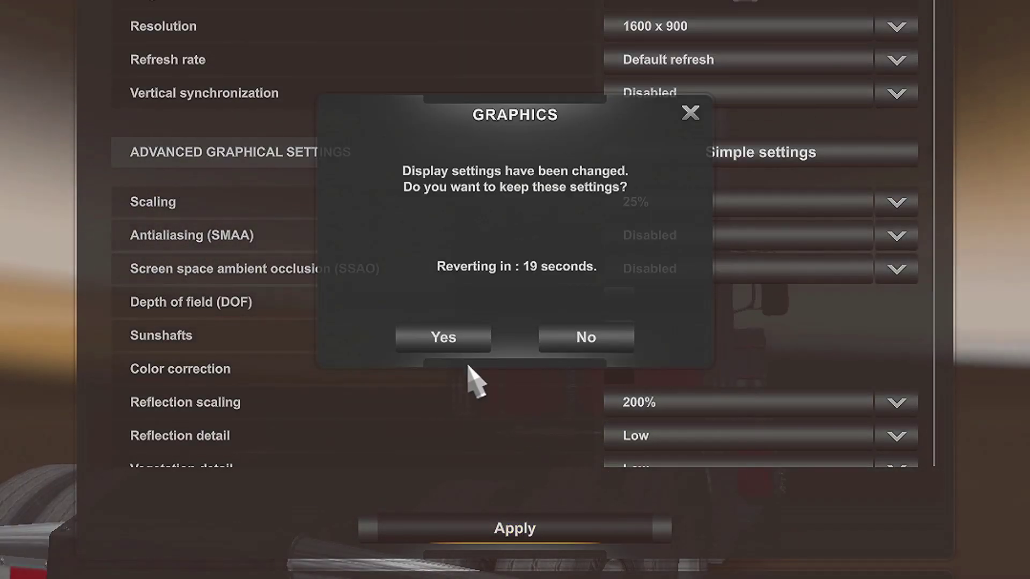
click(445, 339)
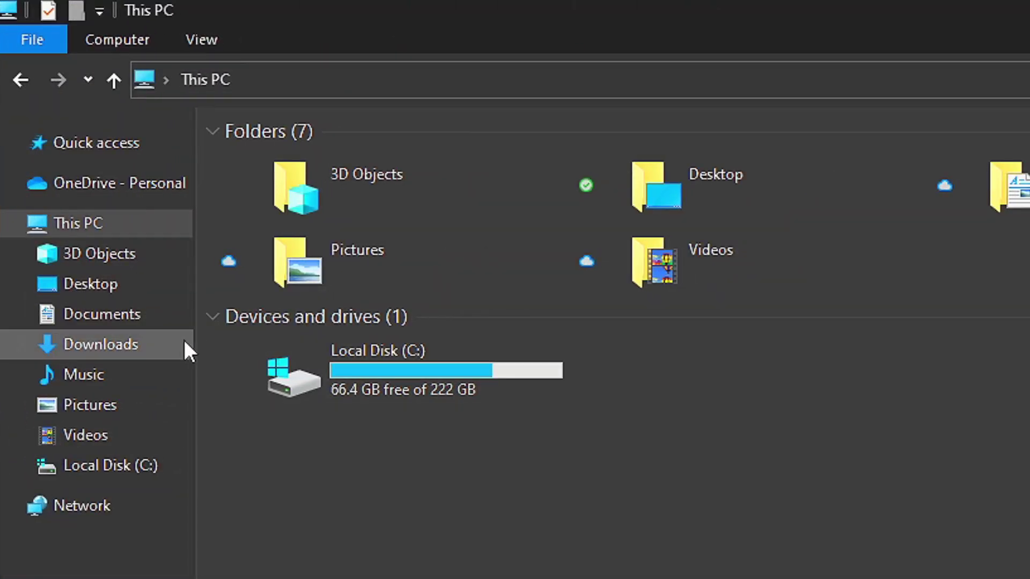
- Open config.cfg from Documents\American Truck Simulator in Notepad
click(152, 308)
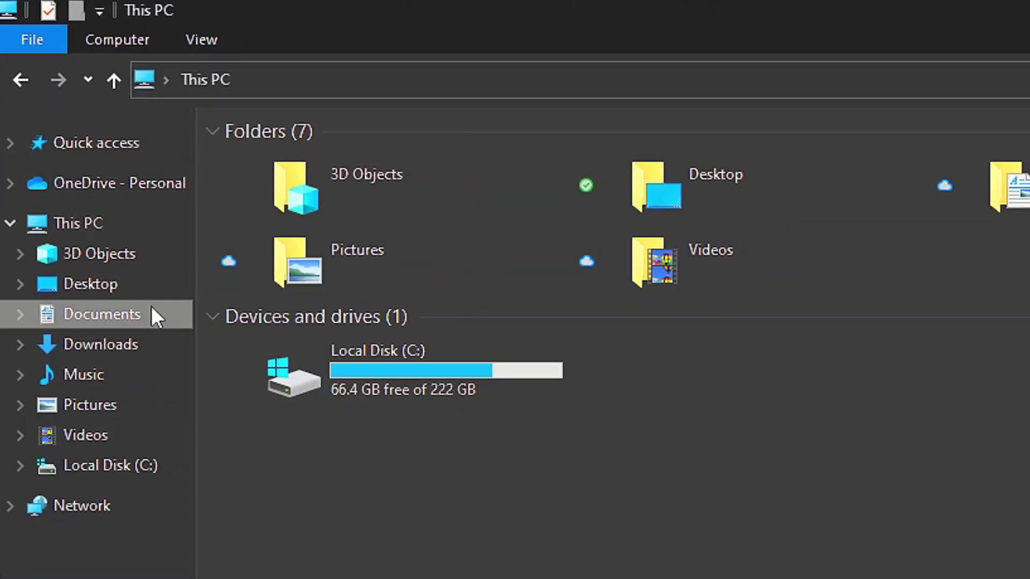
double_click(476, 165)
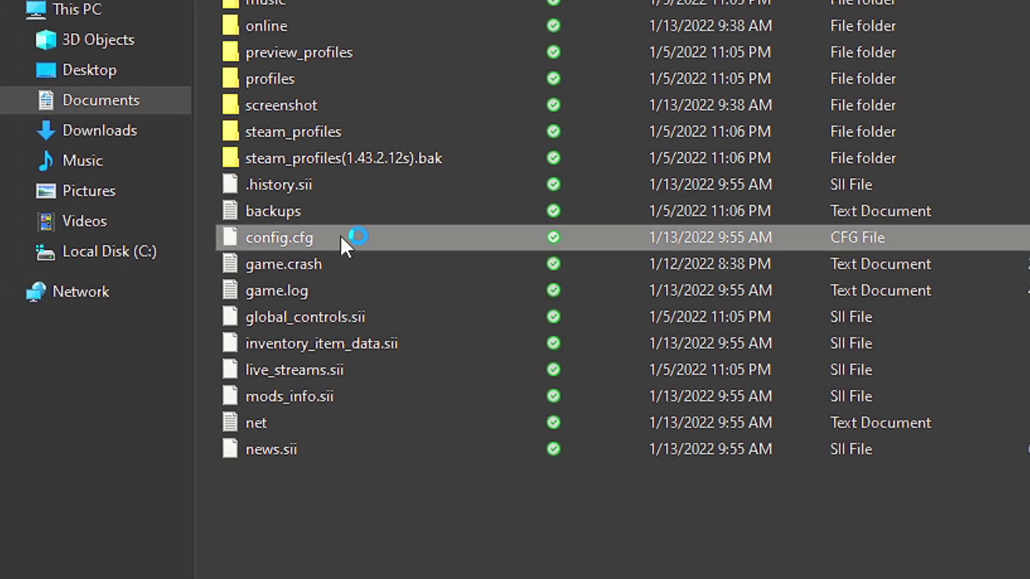
right_click(340, 236)
click(402, 243)
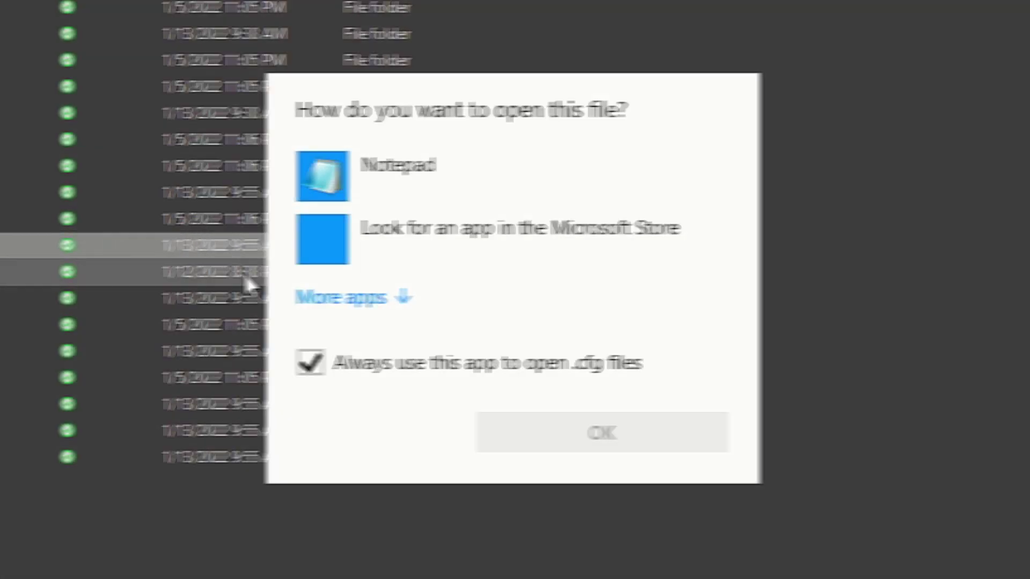
click(448, 198)
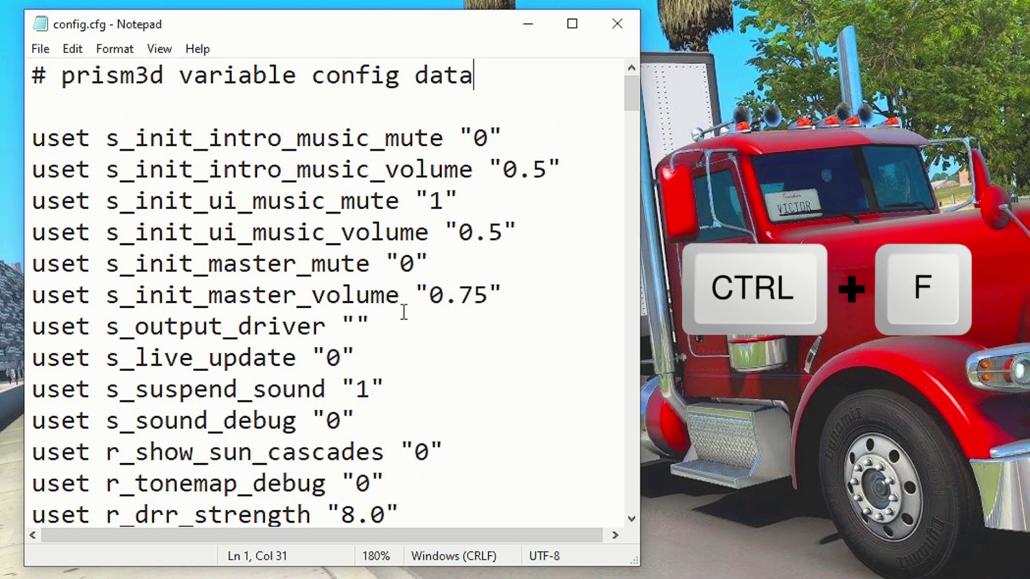
- Use Find to locate the r_mirror_view_distance line in config.cfg
key(ctrl+f)
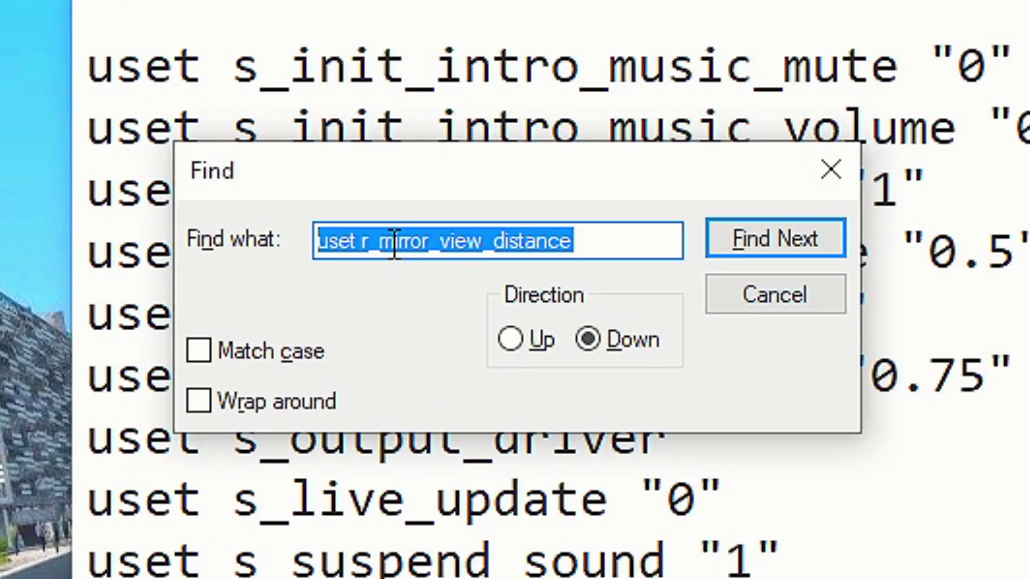
click(395, 243)
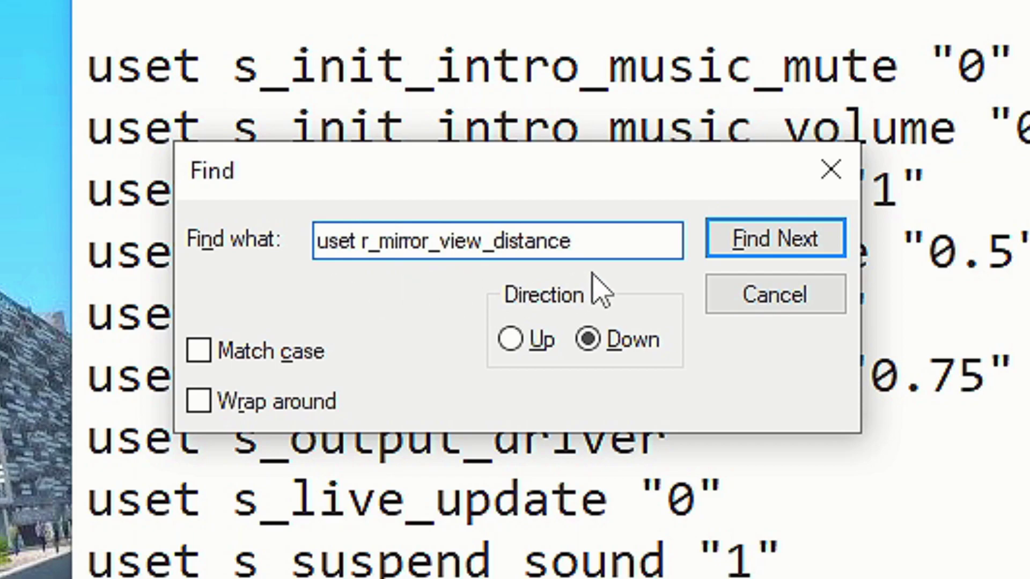
click(789, 252)
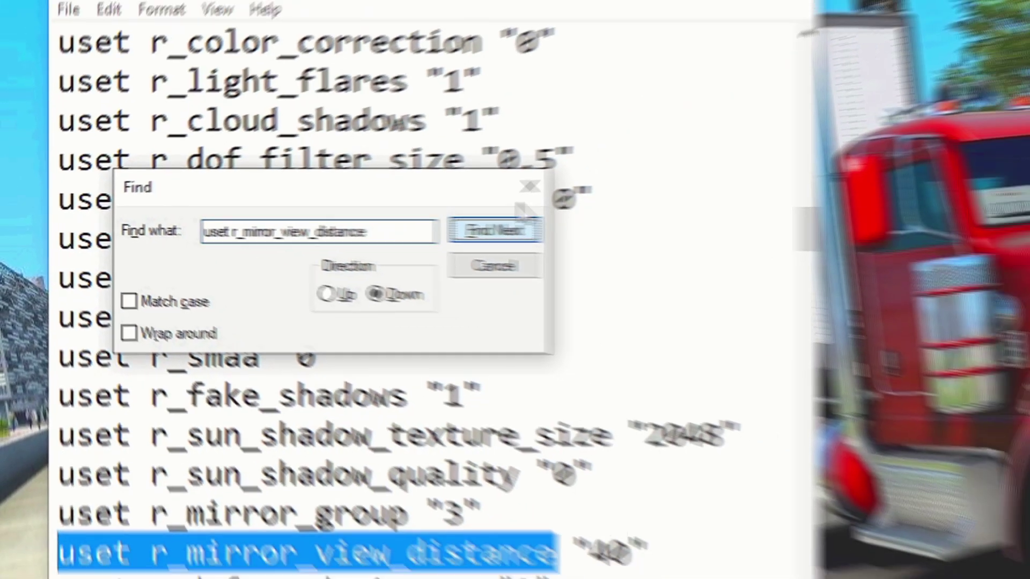
key(Escape)
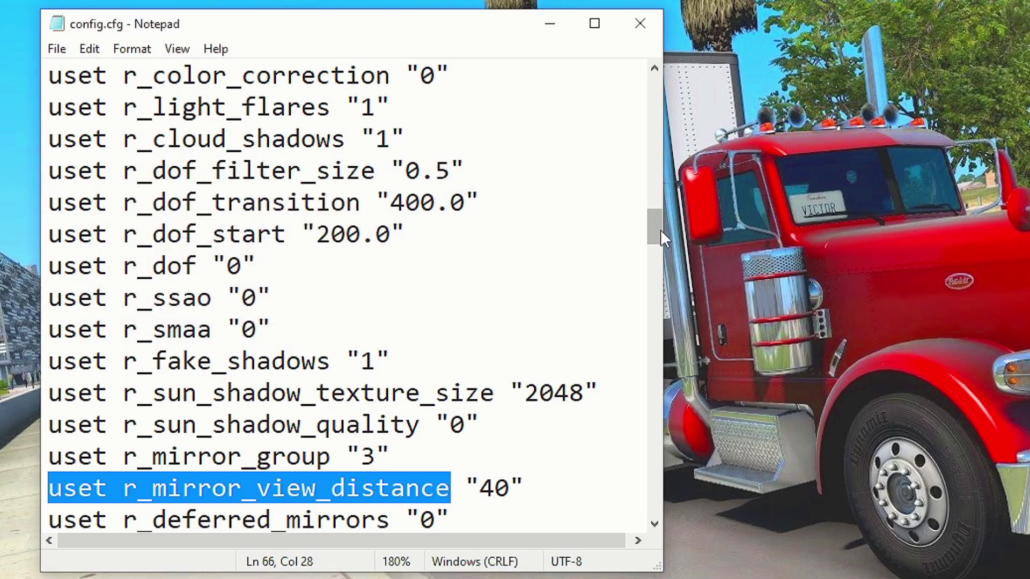
- Make r_mirror_view_distance 40 and r_deferred_mirrors 0 in the mirror lines
drag(660, 229, 657, 250)
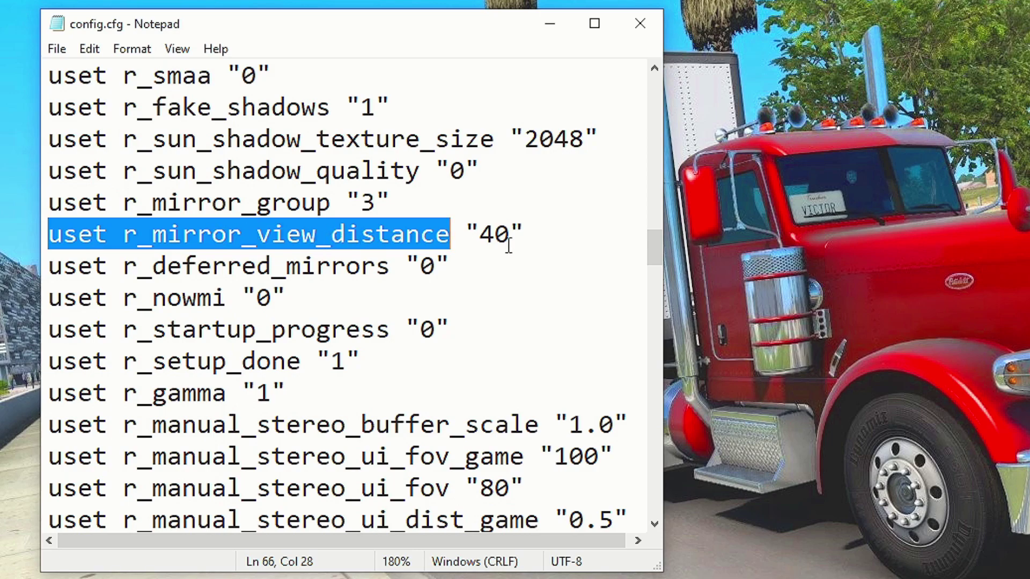
drag(508, 246, 498, 239)
drag(391, 265, 191, 268)
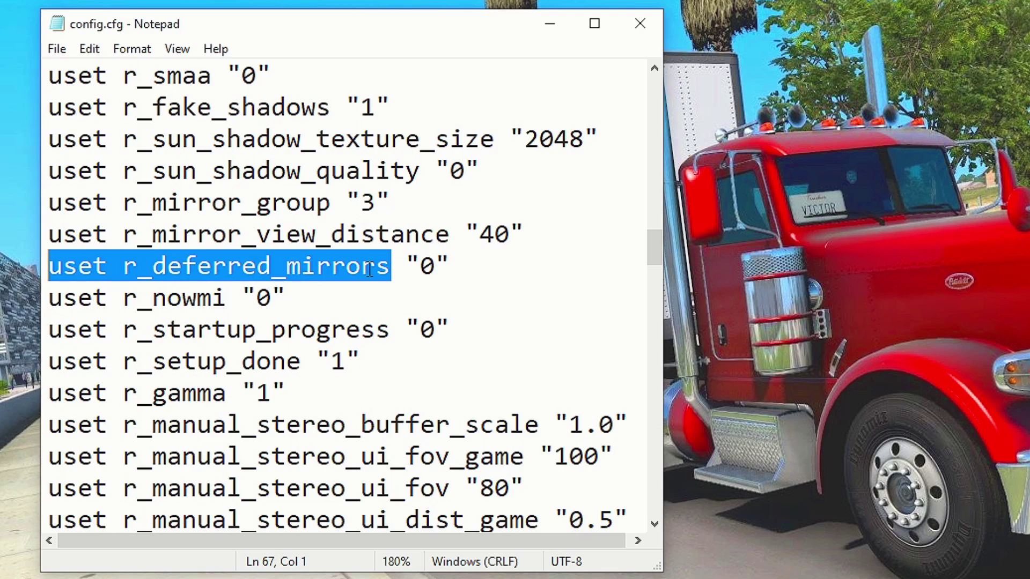
drag(436, 267, 423, 268)
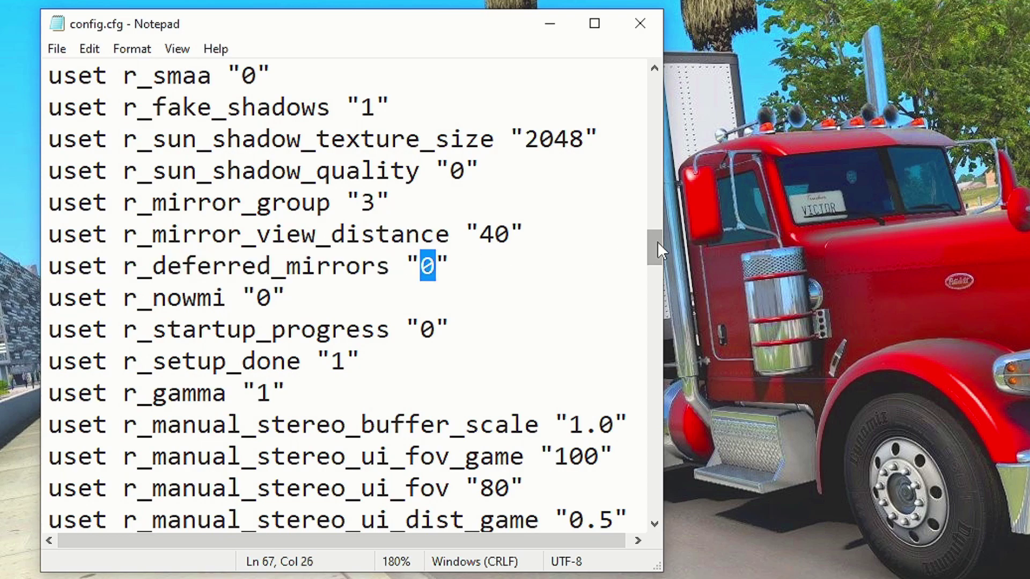
click(491, 258)
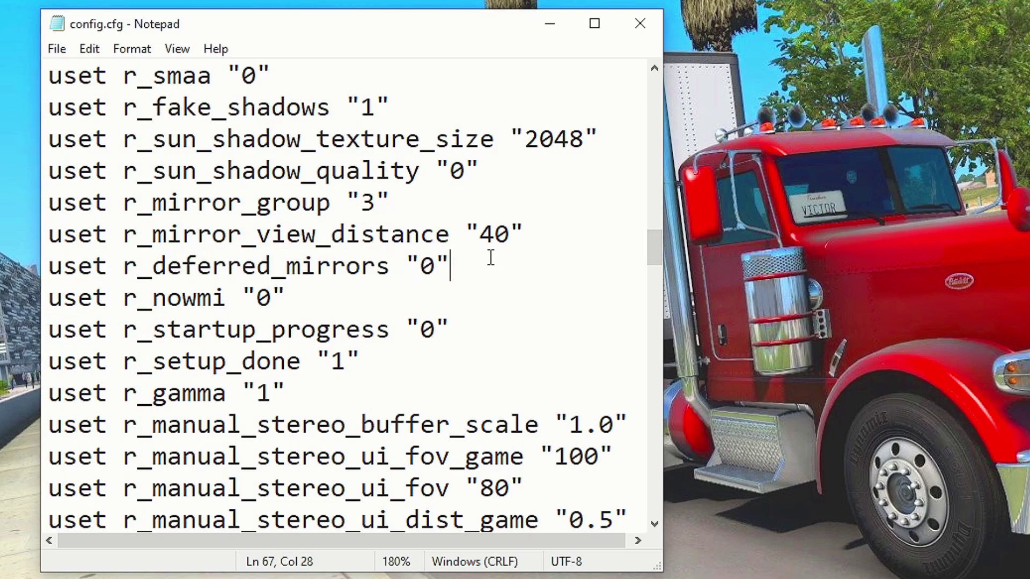
drag(459, 270, 47, 236)
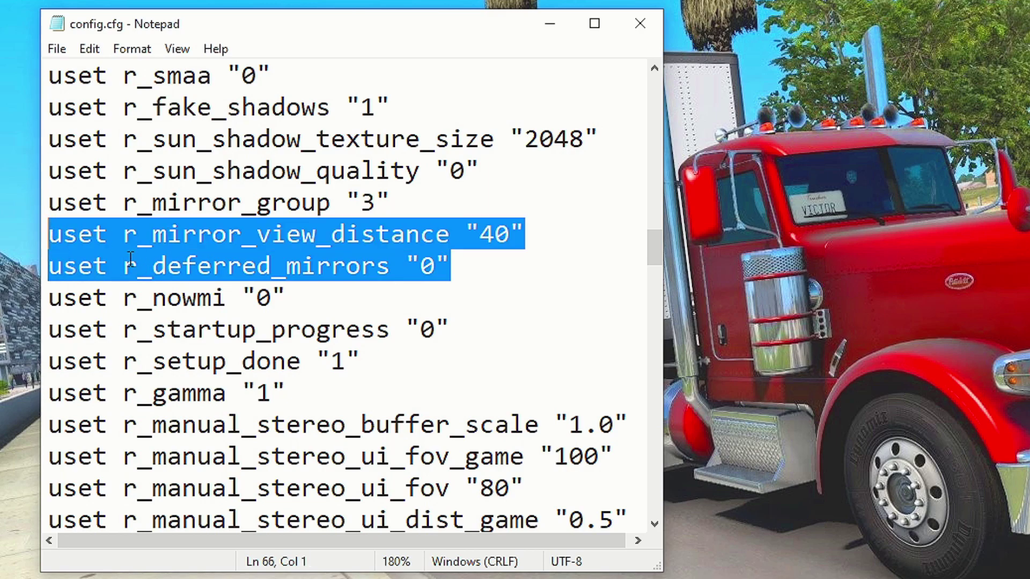
click(459, 262)
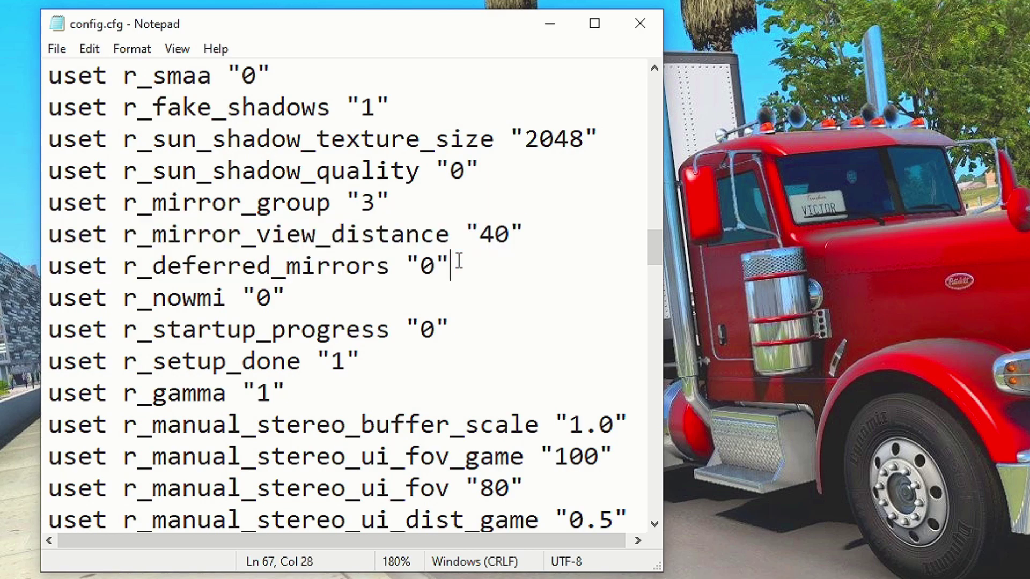
drag(652, 252, 656, 292)
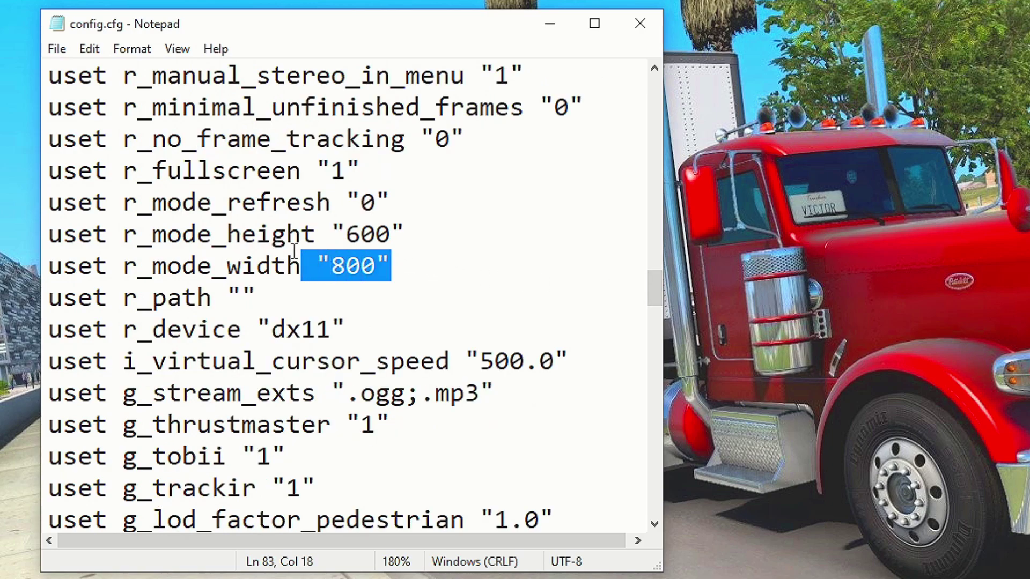
- Confirm r_mode_height is 600 and r_mode_width is 800, then save config.cfg
drag(295, 251, 61, 244)
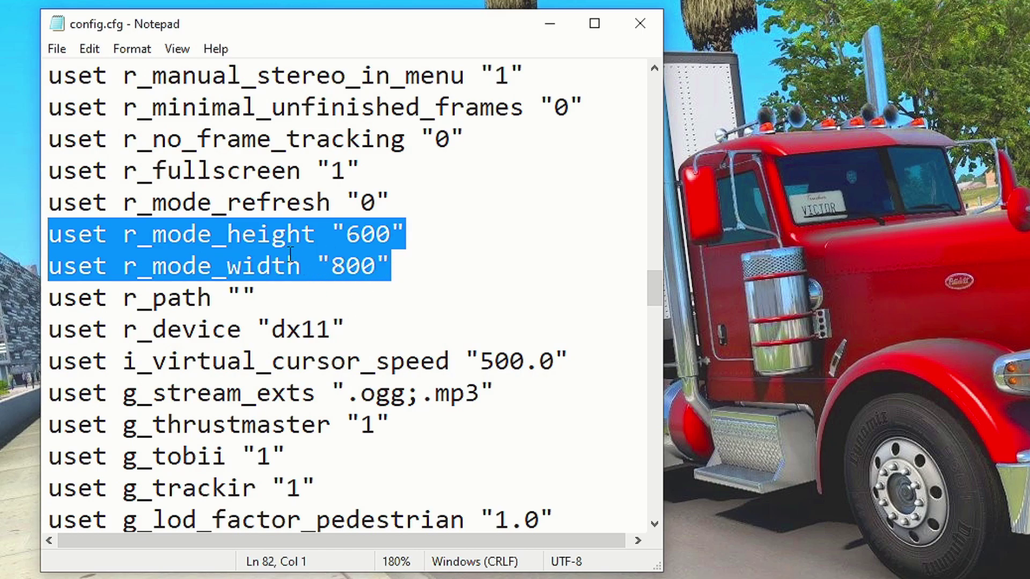
click(310, 241)
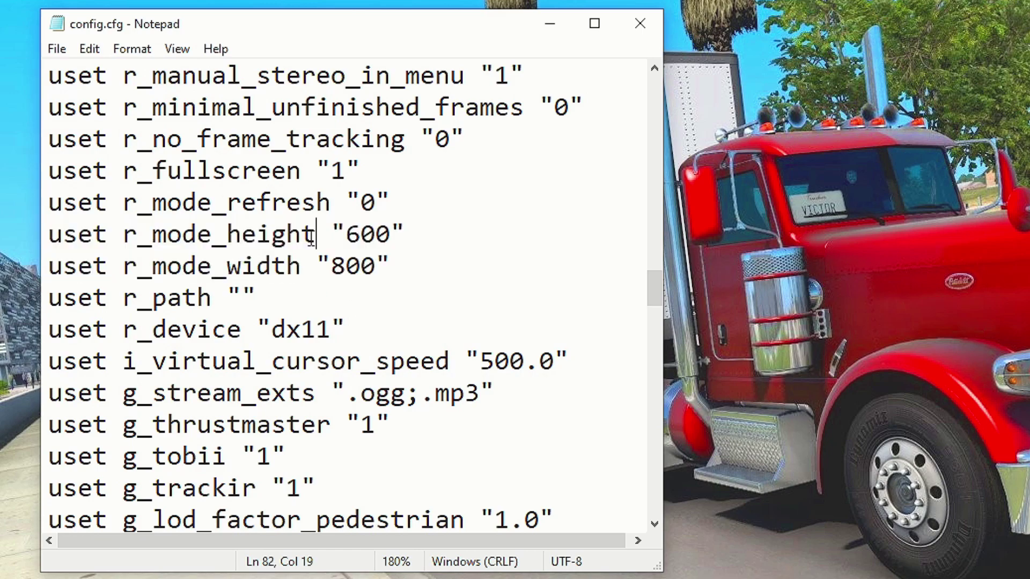
drag(252, 241, 133, 240)
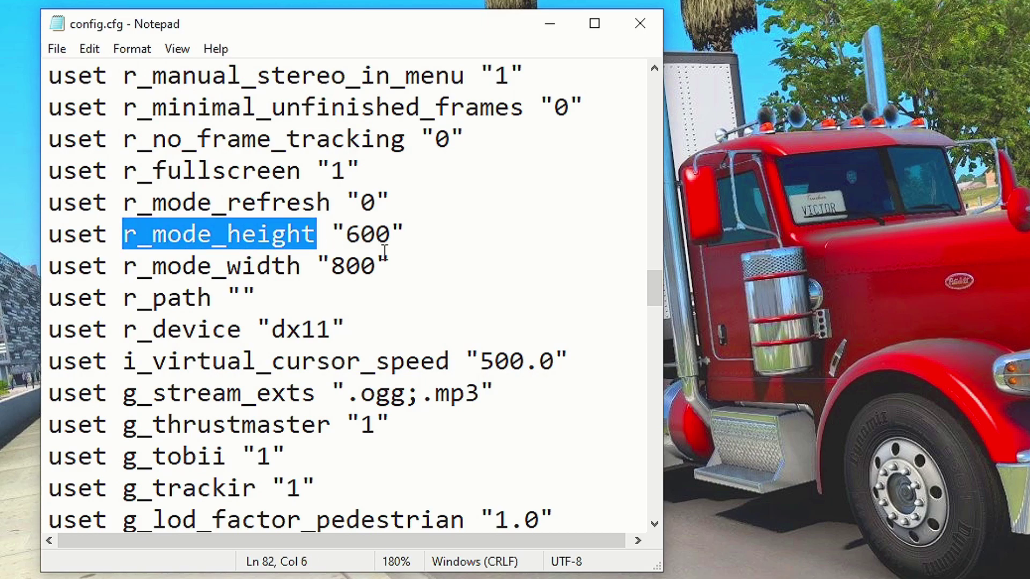
drag(385, 236, 326, 236)
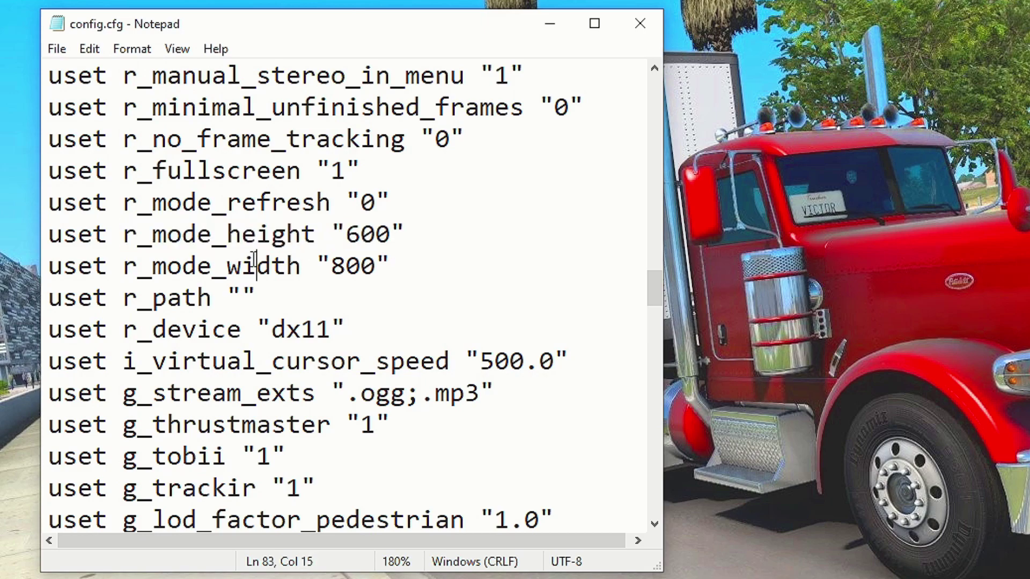
drag(129, 265, 302, 262)
click(378, 270)
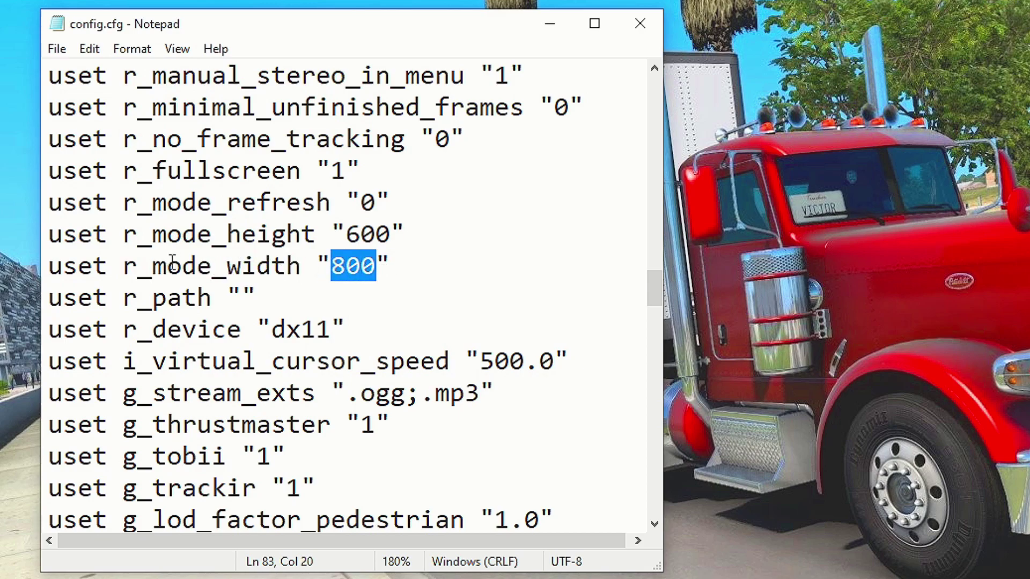
click(56, 48)
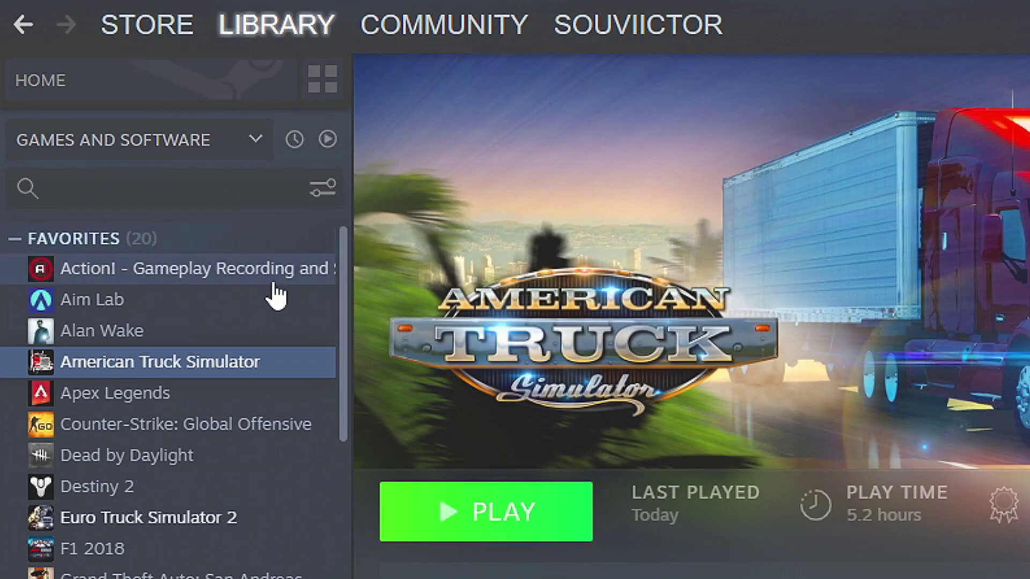
- Browse to American Truck Simulator's install folder via Steam Properties > Local Files
right_click(288, 365)
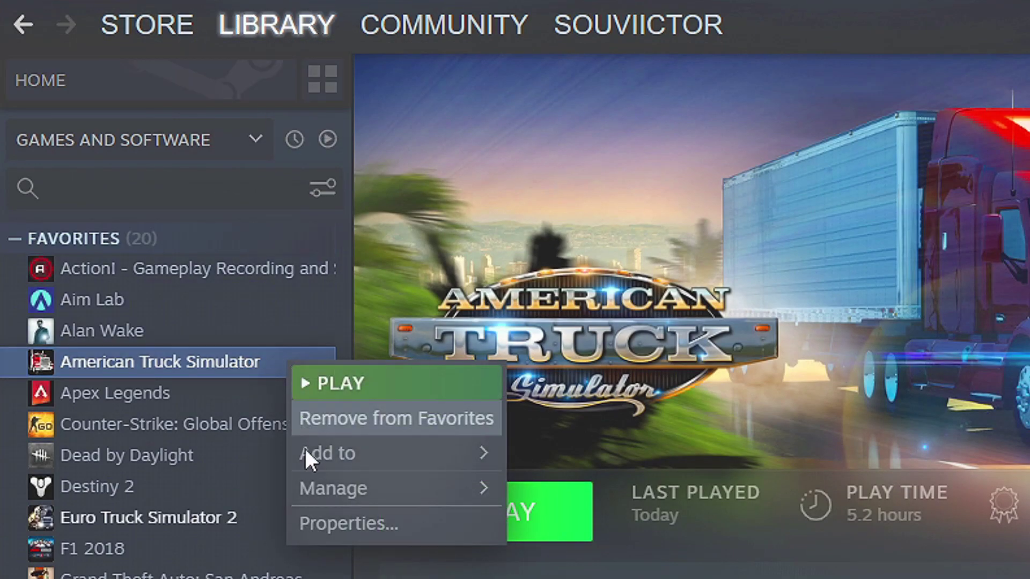
click(346, 523)
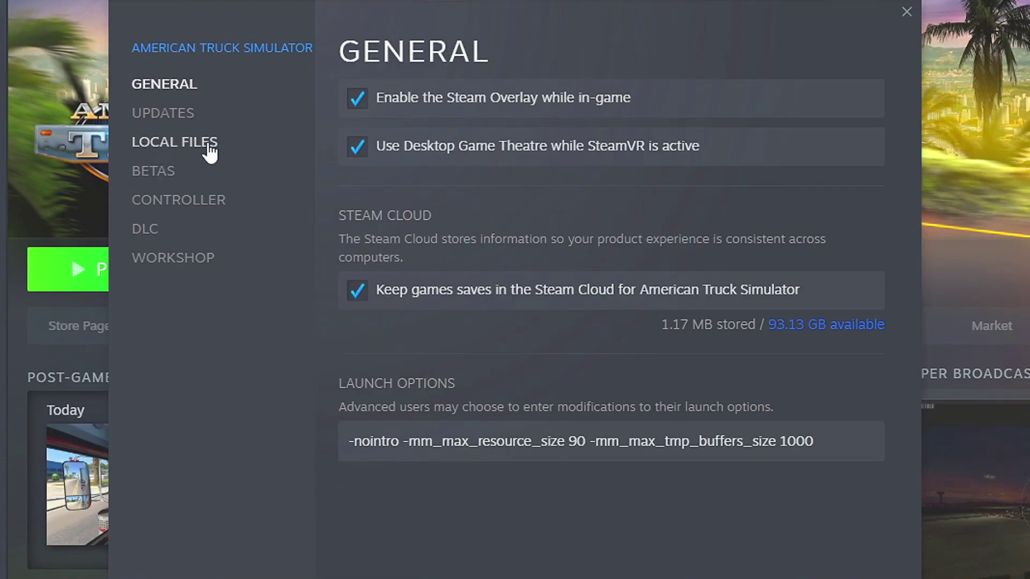
click(210, 144)
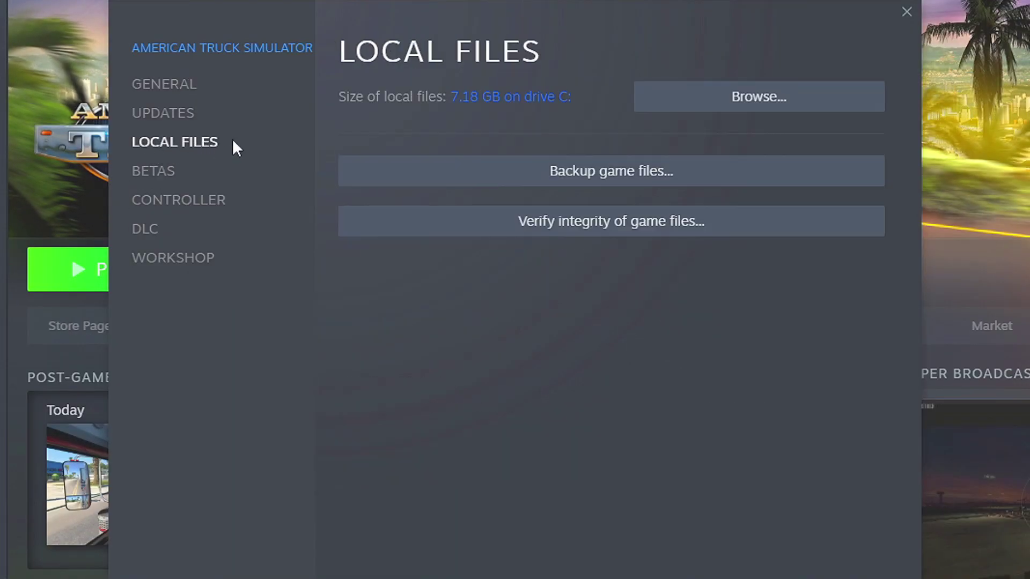
click(785, 104)
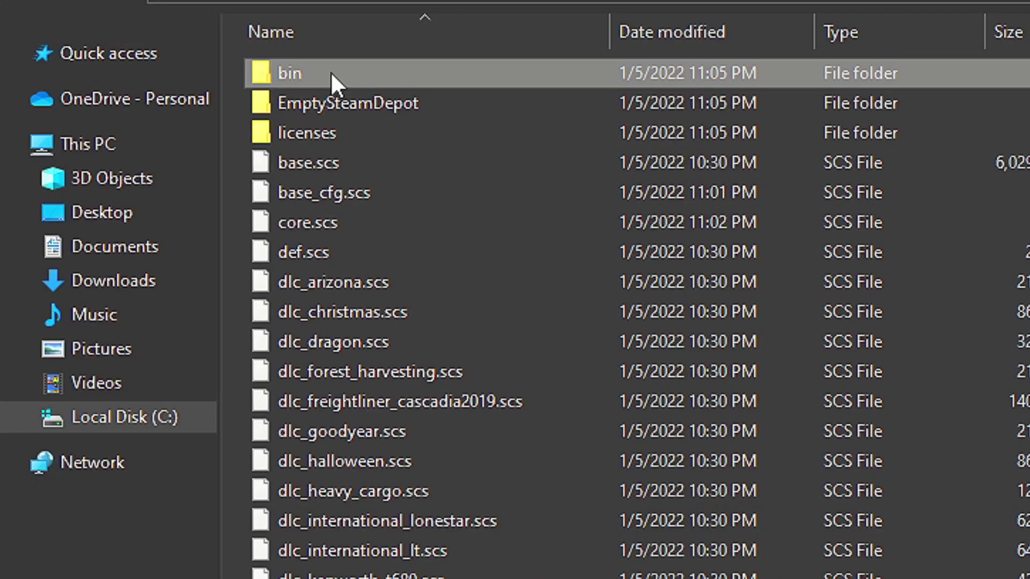
- Disable fullscreen optimizations for bin\win_x64\amtrucks in its Compatibility properties and apply
double_click(330, 73)
double_click(385, 74)
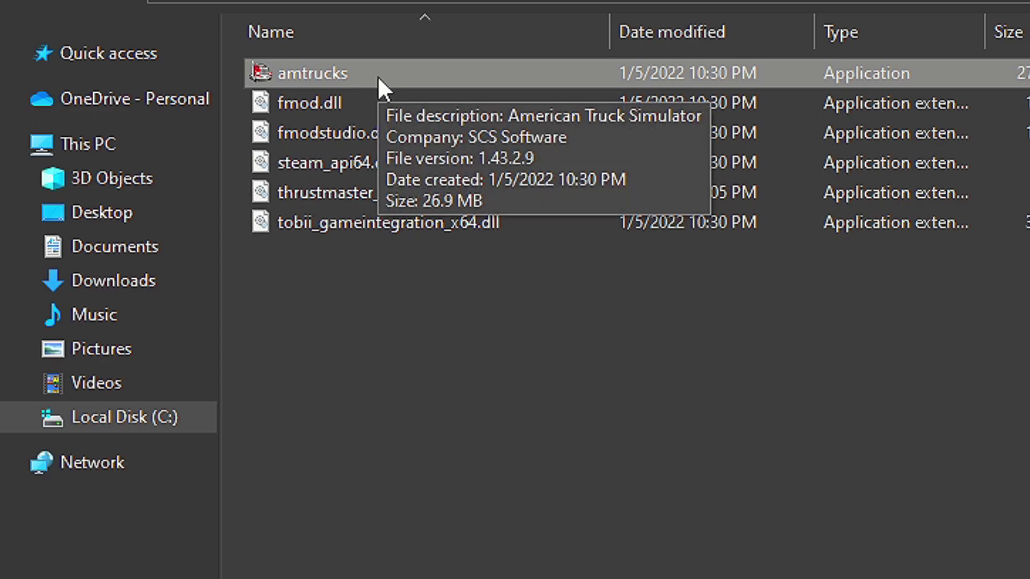
right_click(377, 76)
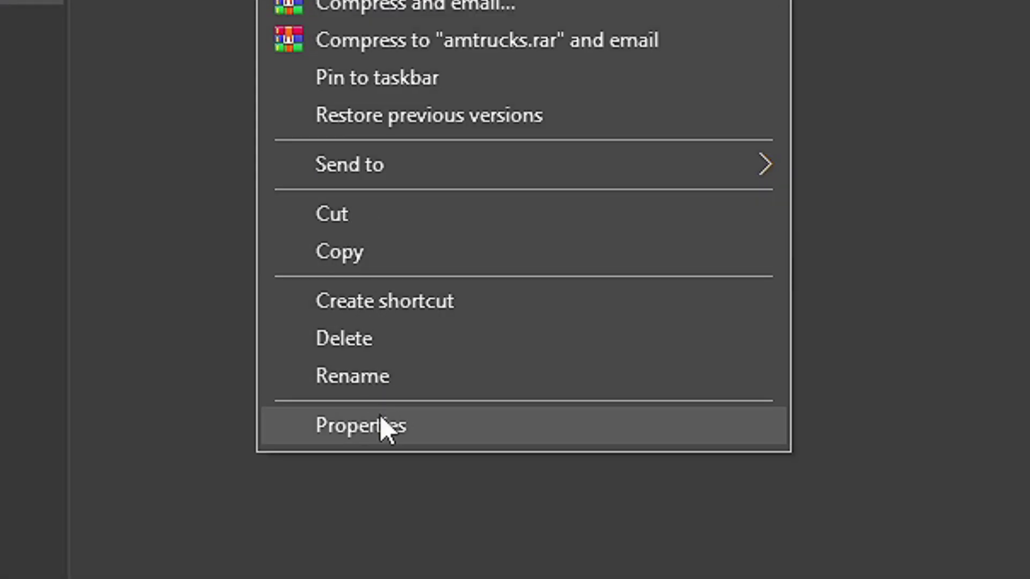
click(383, 425)
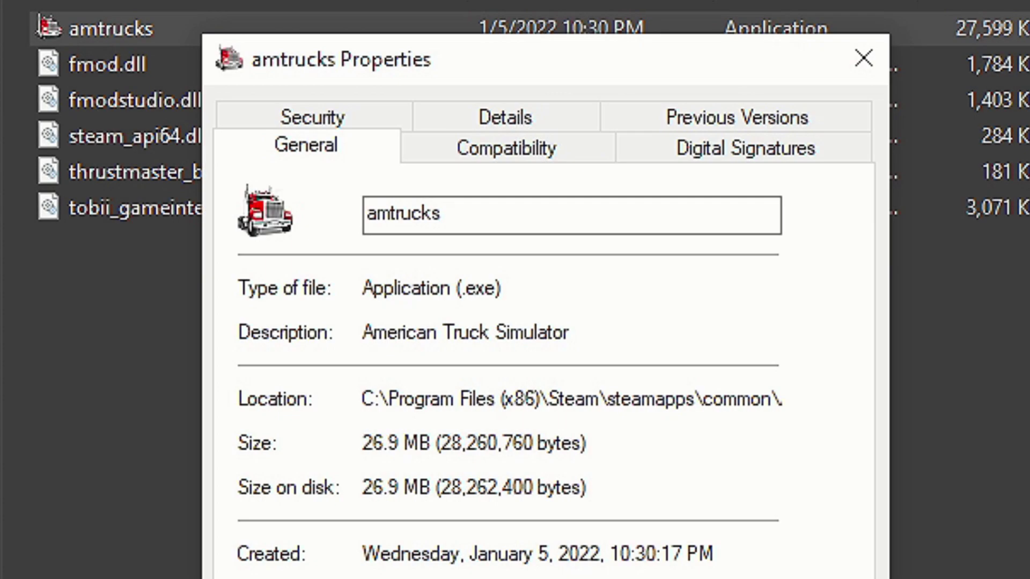
click(452, 156)
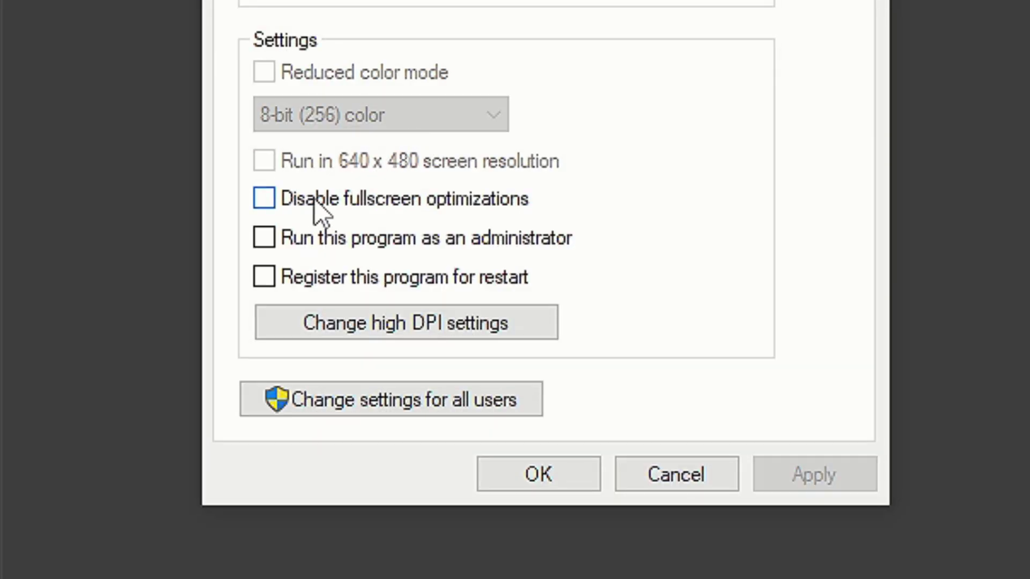
click(315, 199)
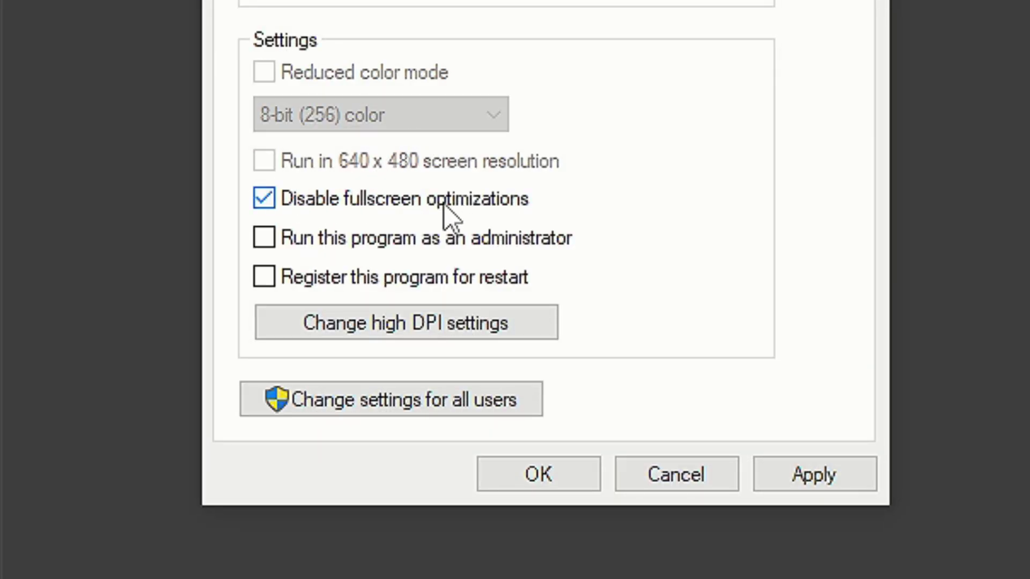
click(816, 470)
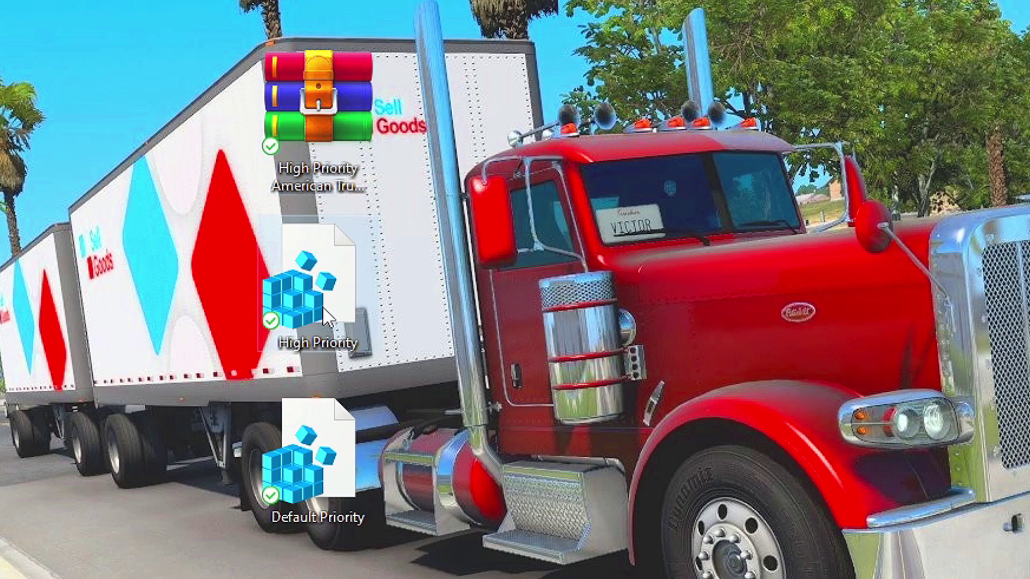
- Merge High Priority.reg into the registry and dismiss the success message
click(345, 305)
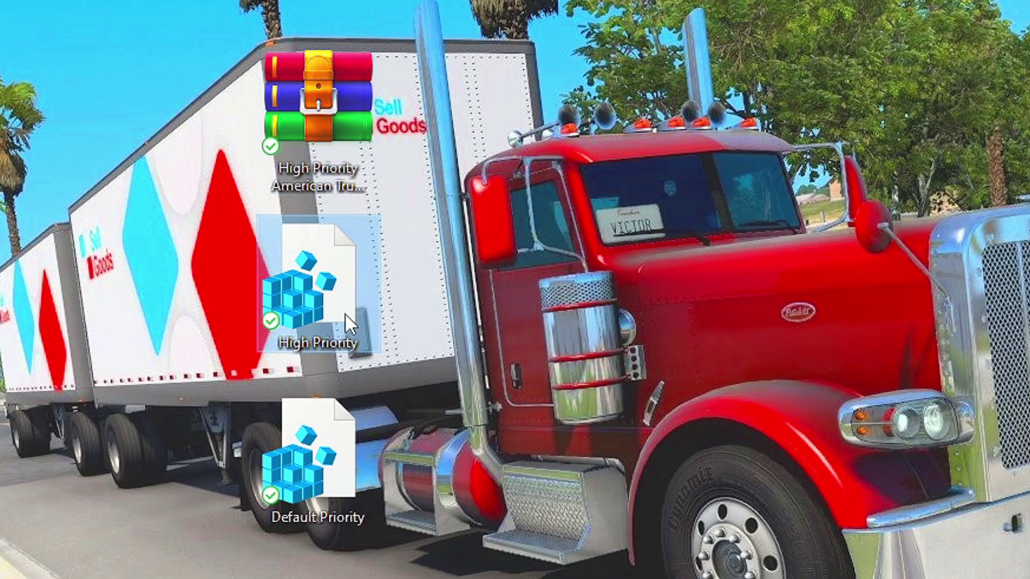
right_click(346, 313)
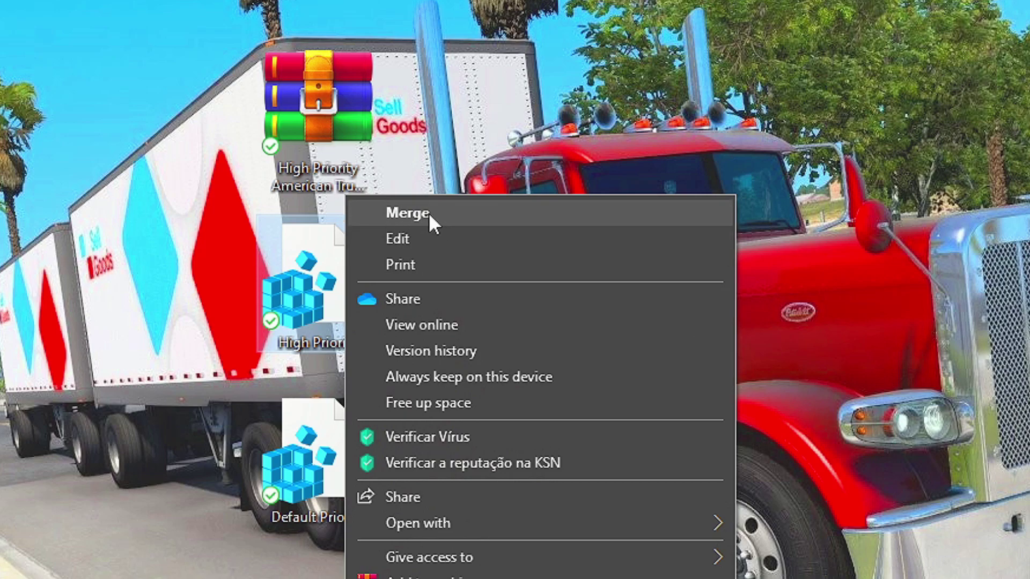
click(429, 212)
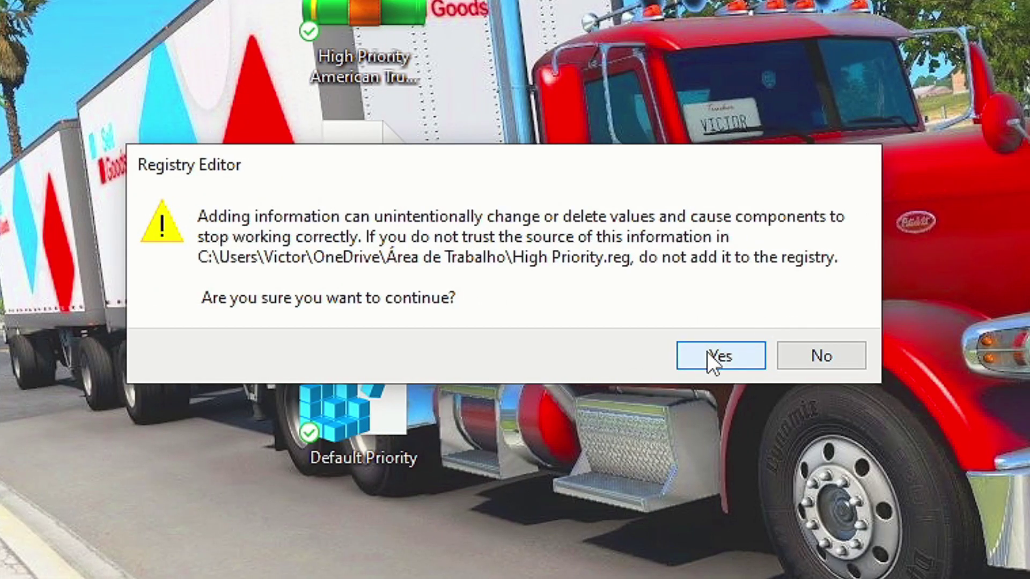
click(709, 354)
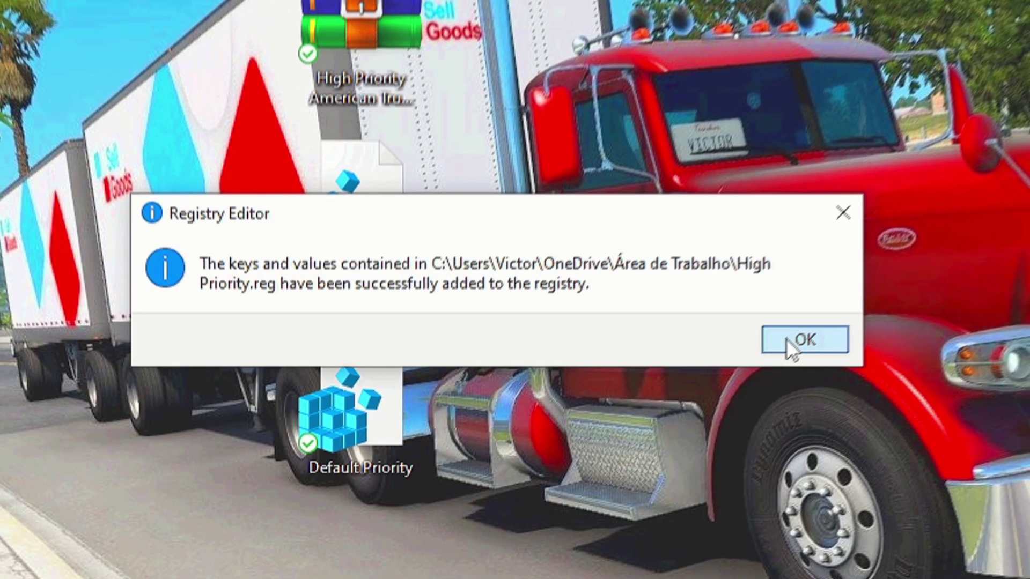
click(804, 328)
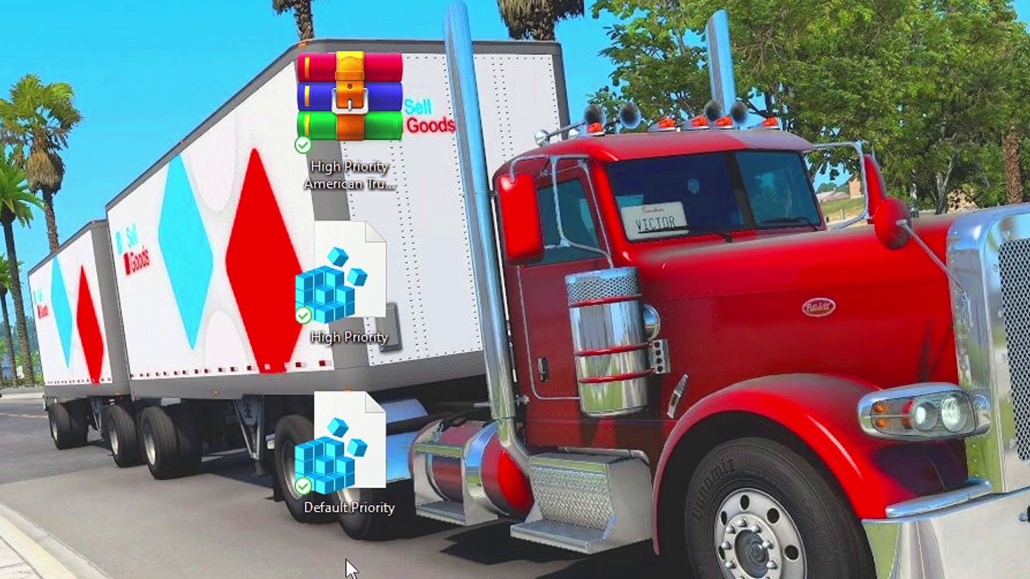
click(317, 499)
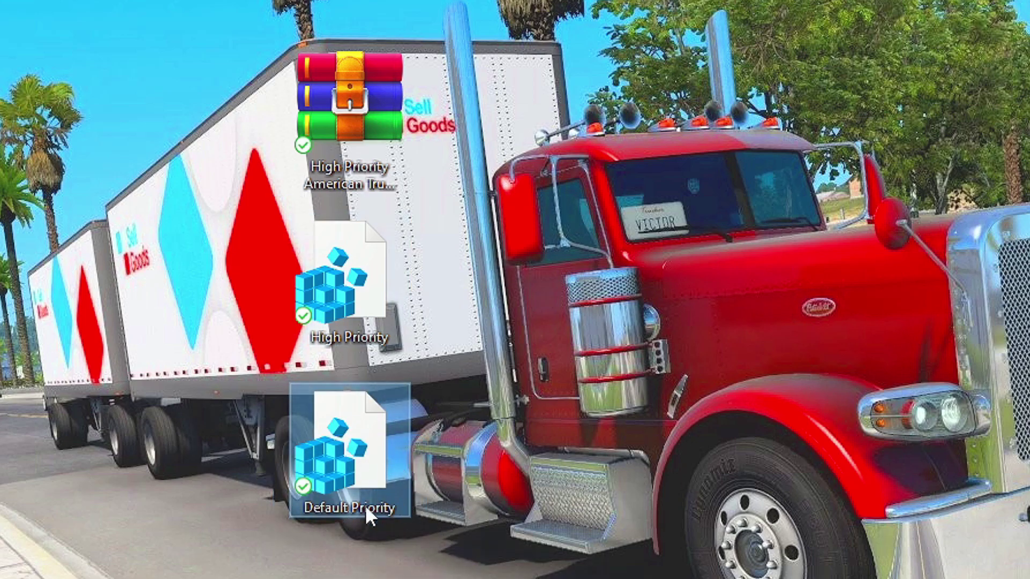